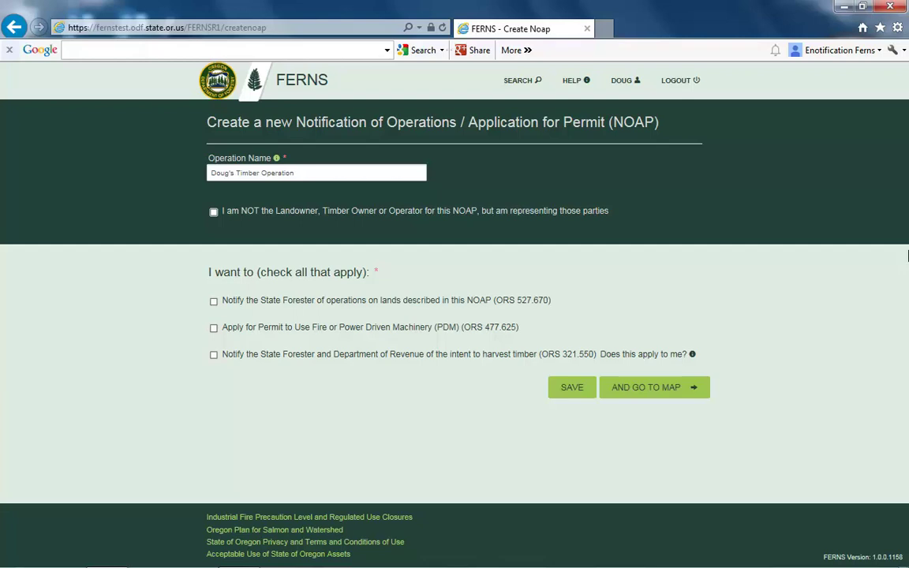
Select all three notification and permit purposes for the new NOAP, then save it and proceed to its map.
{"action": "left_click", "coordinate": [213, 302]}
{"action": "left_click", "coordinate": [214, 329]}
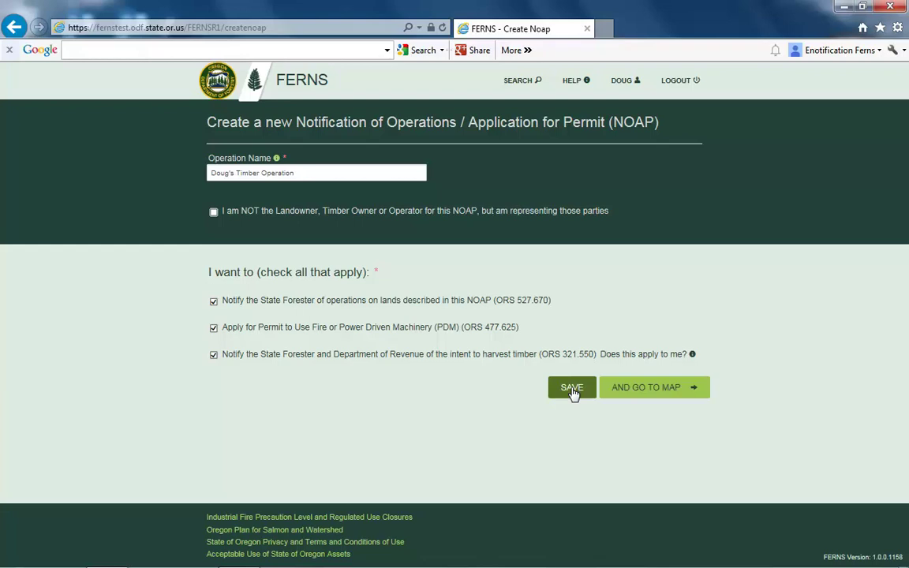
{"action": "left_click", "coordinate": [659, 394]}
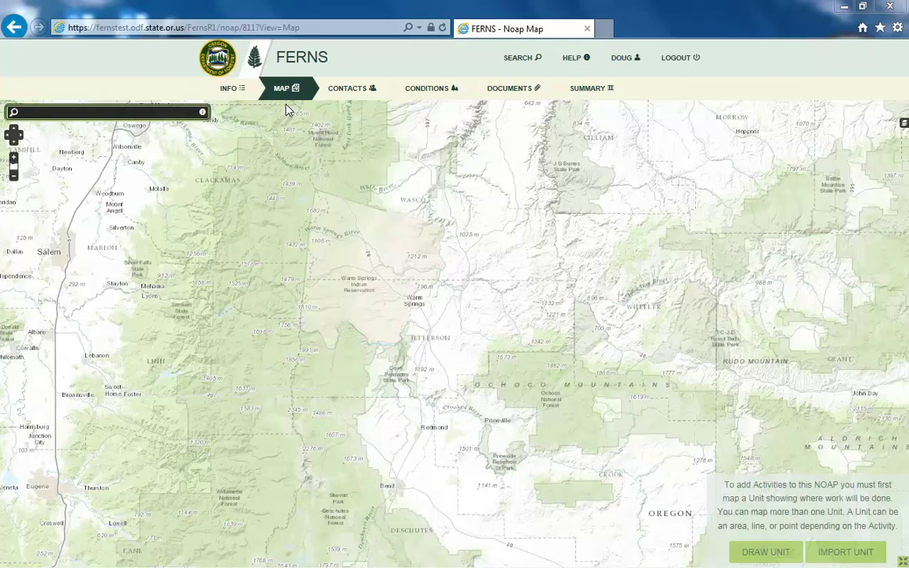
Check the supported map search formats and locate Dallas, Oregon, United States on the map.
{"action": "mouse_move", "coordinate": [203, 113]}
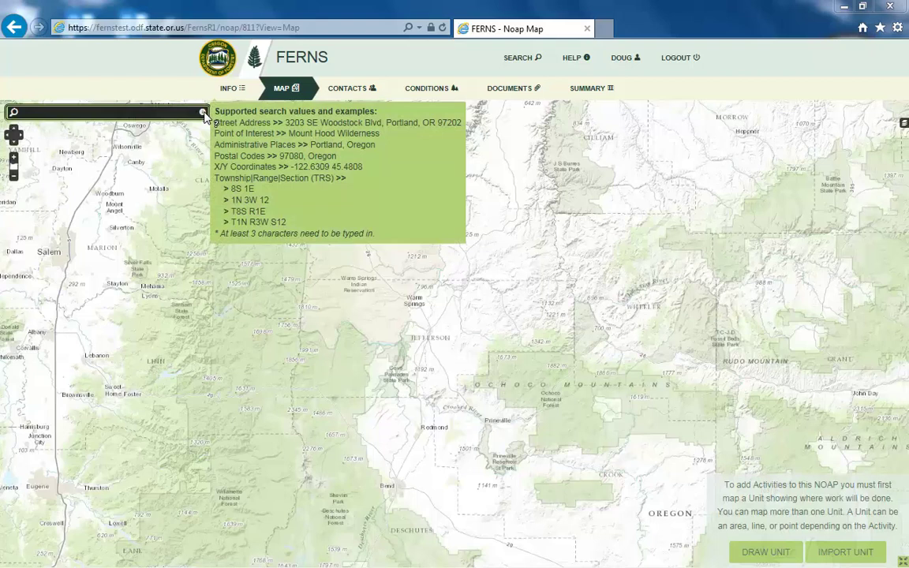
{"action": "left_click", "coordinate": [183, 111]}
{"action": "type", "text": "Dallas, Or"}
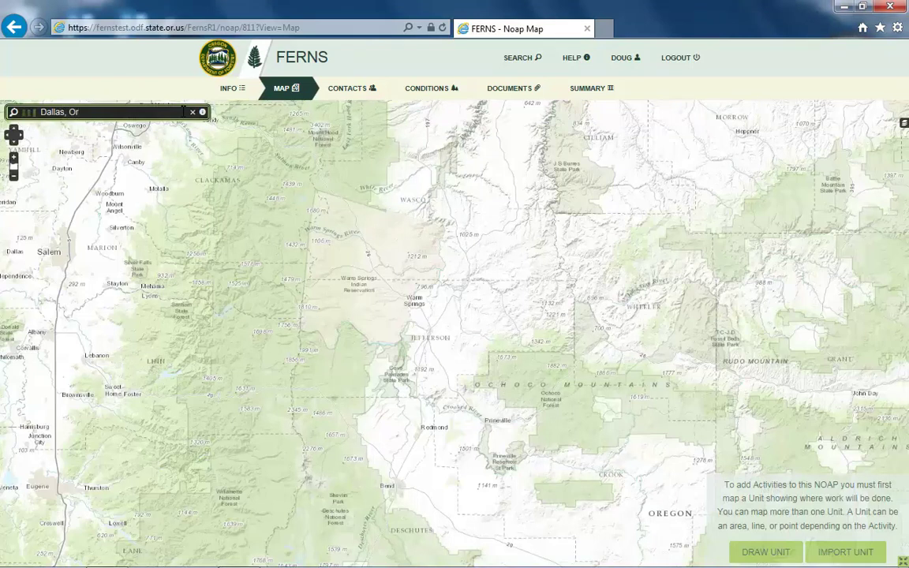
{"action": "key", "text": "Down"}
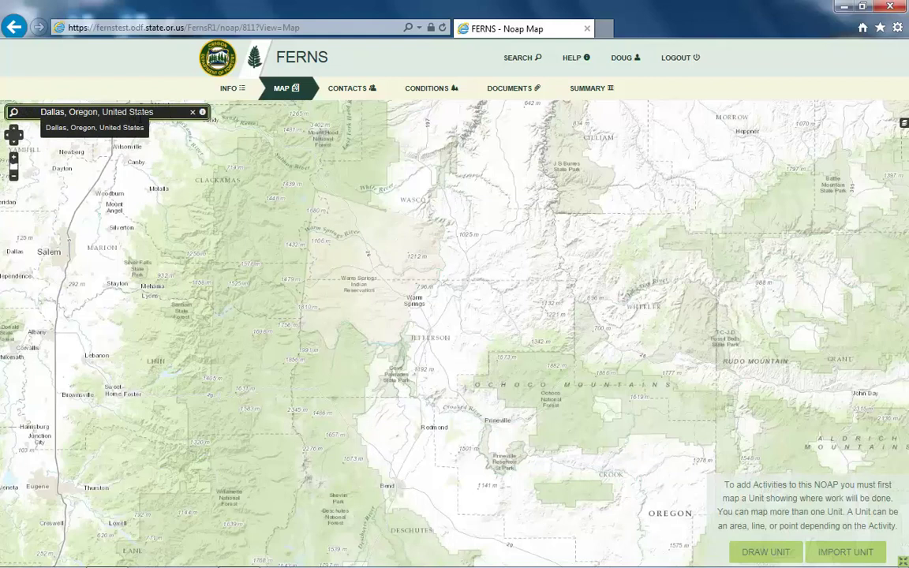
{"action": "left_click", "coordinate": [126, 136]}
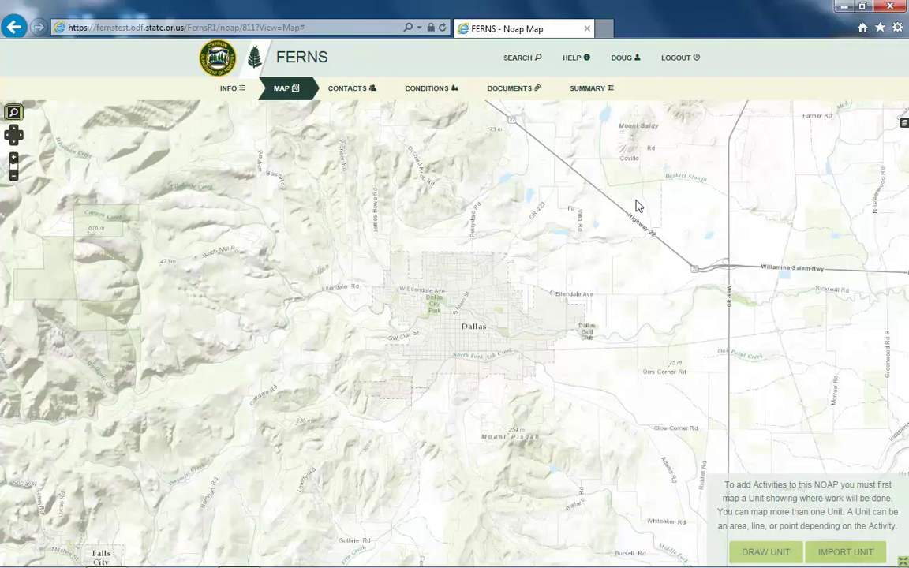
Switch the map's base layer to Aerial and turn on the Taxlots overlay.
{"action": "left_click", "coordinate": [904, 125]}
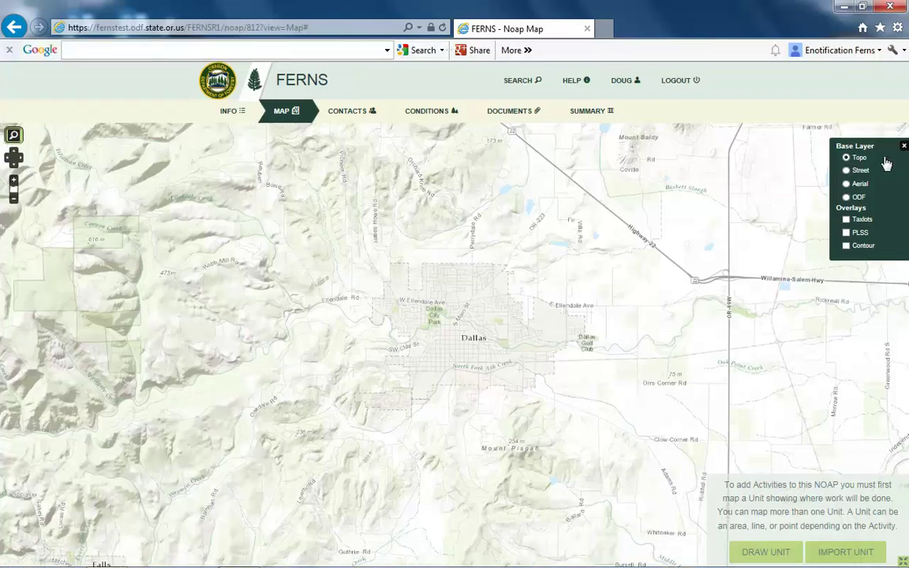
{"action": "left_click", "coordinate": [846, 184]}
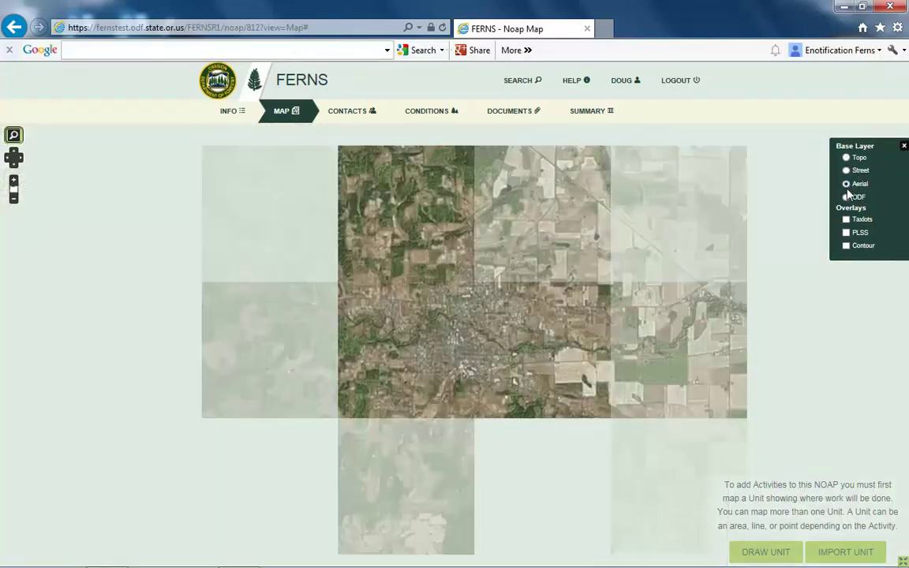
{"action": "left_click", "coordinate": [846, 221]}
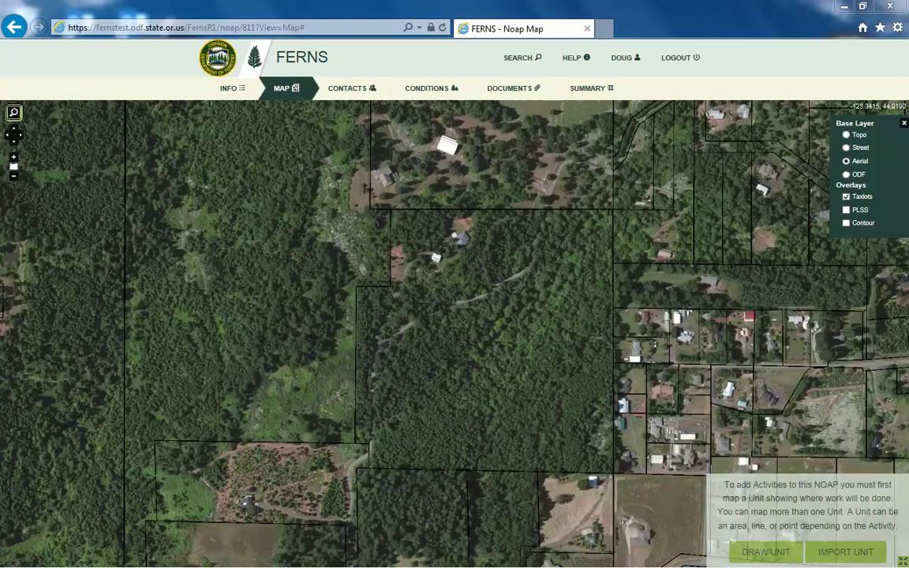
Draw a Commercial Thinning/Selective Cutting unit of about 28 acres over the forested taxlot, cutting off its northwest corner near the houses and road.
{"action": "left_click", "coordinate": [767, 553]}
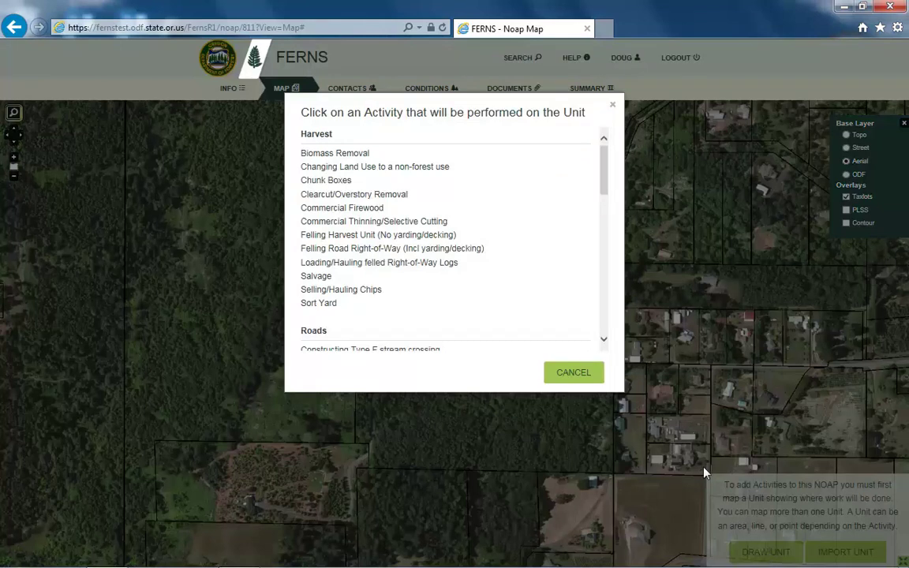
{"action": "left_click", "coordinate": [390, 223]}
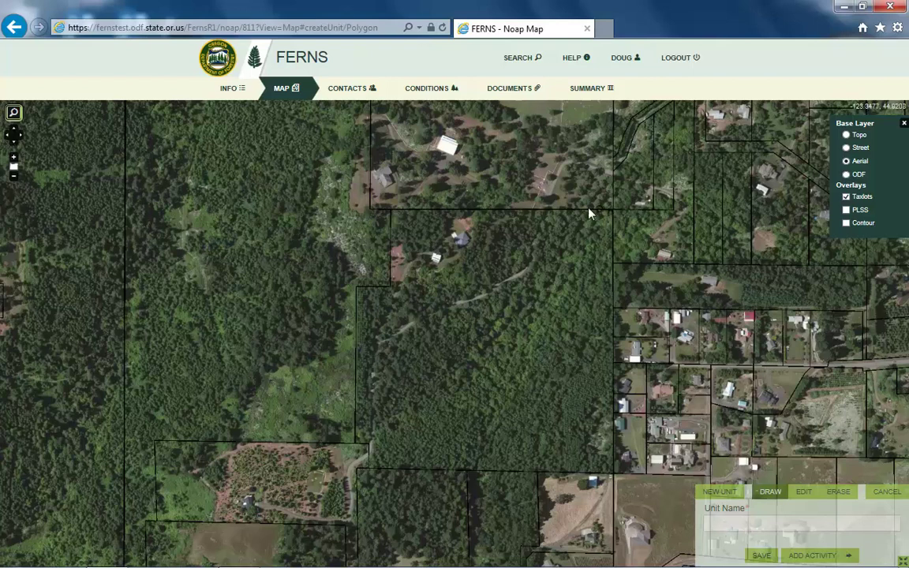
{"action": "left_click", "coordinate": [516, 211]}
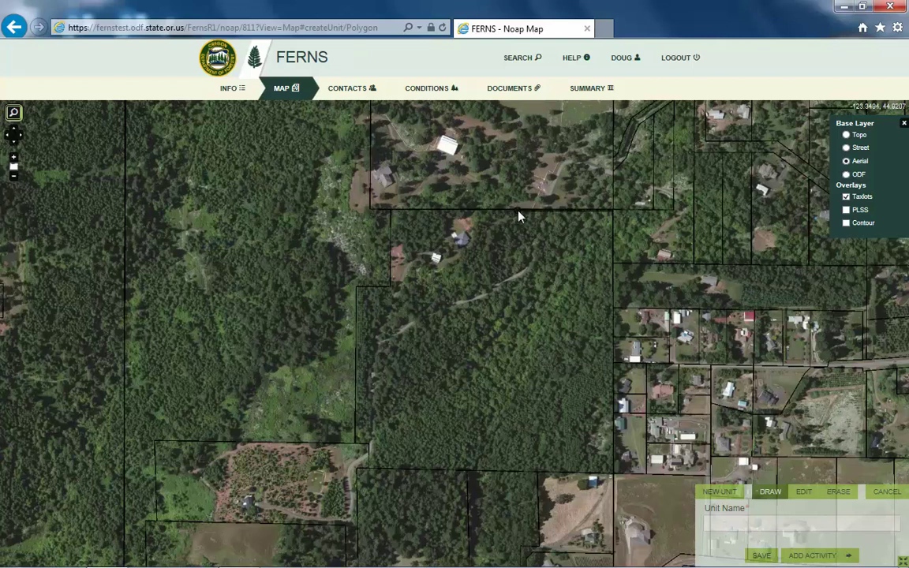
{"action": "left_click", "coordinate": [465, 299]}
{"action": "left_click", "coordinate": [410, 326]}
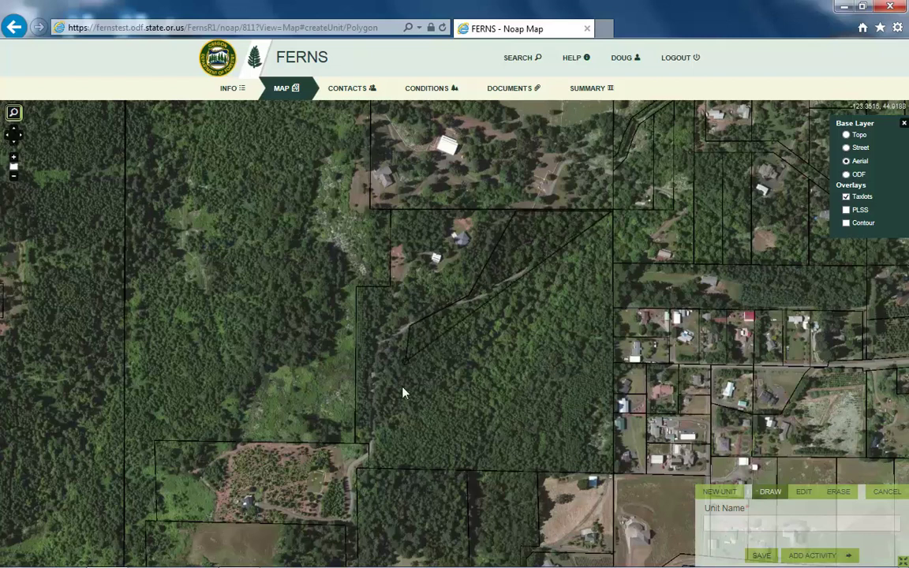
{"action": "left_click", "coordinate": [407, 470]}
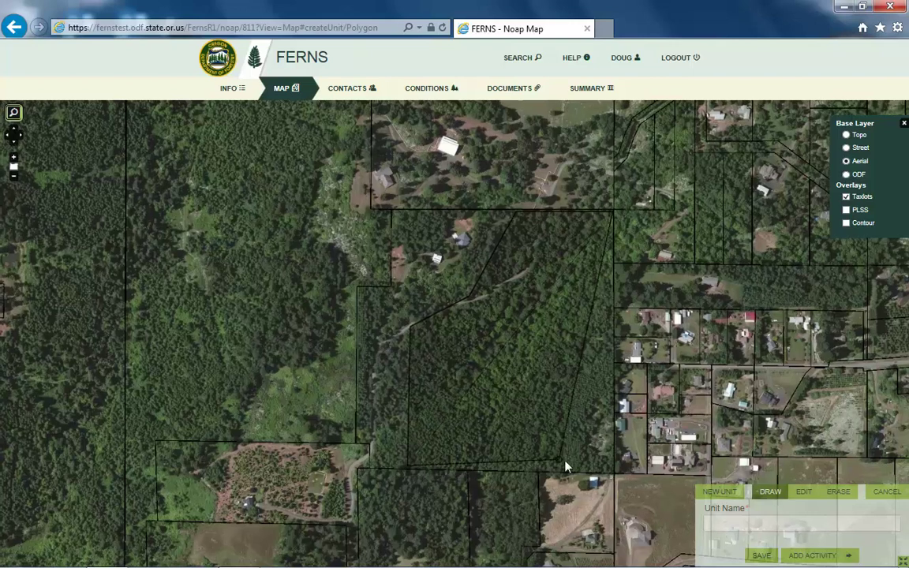
{"action": "left_click", "coordinate": [617, 477]}
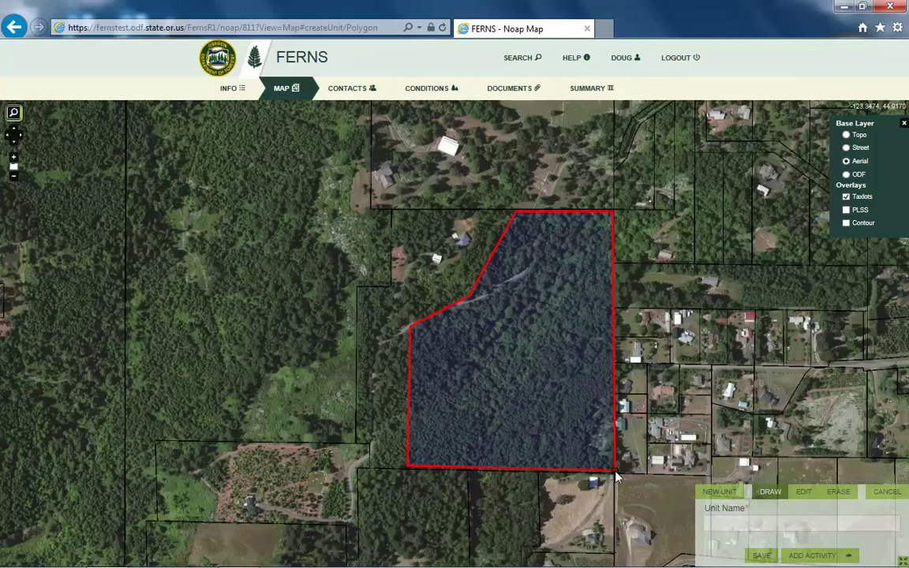
Name the drawn area Unit 1 and save it.
{"action": "left_click", "coordinate": [720, 524]}
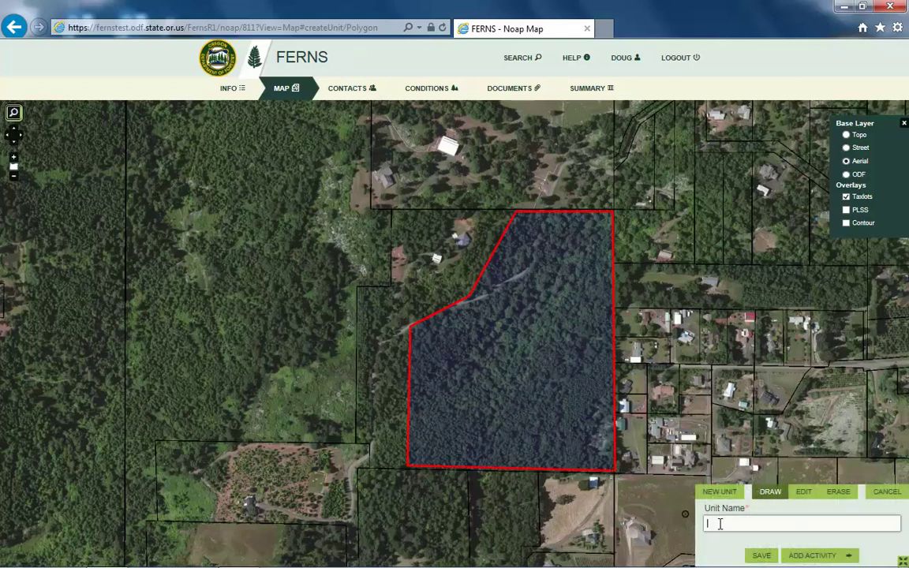
{"action": "type", "text": "Unit 1"}
{"action": "left_click", "coordinate": [757, 556]}
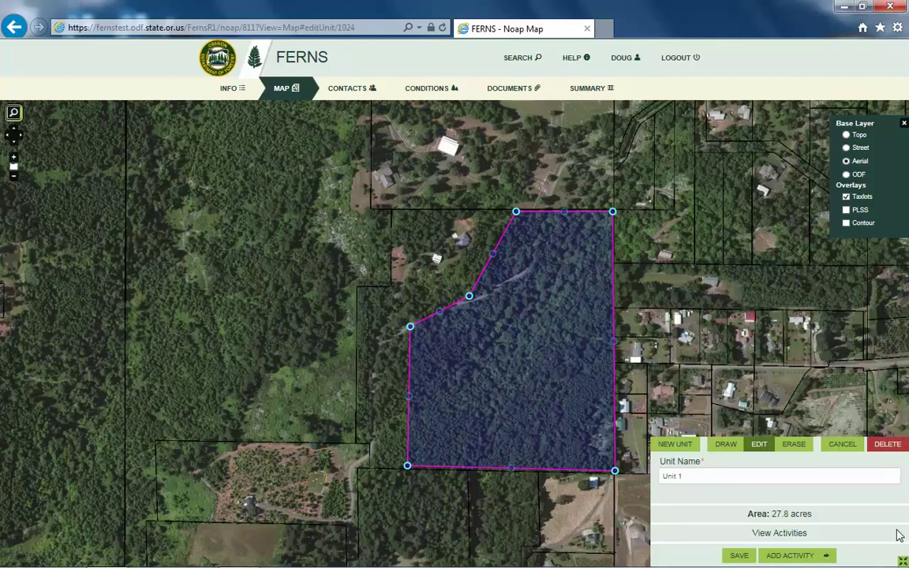
Draw a new Road Construction line unit about 904 feet long, from the east edge of Unit 1 into its interior.
{"action": "left_click", "coordinate": [677, 448]}
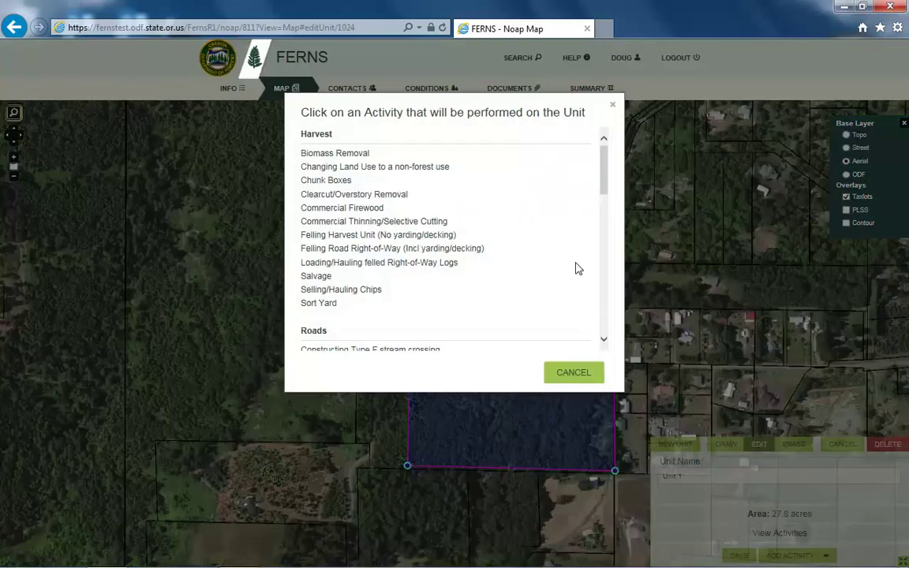
{"action": "left_click_drag", "start_coordinate": [602, 186], "coordinate": [604, 232]}
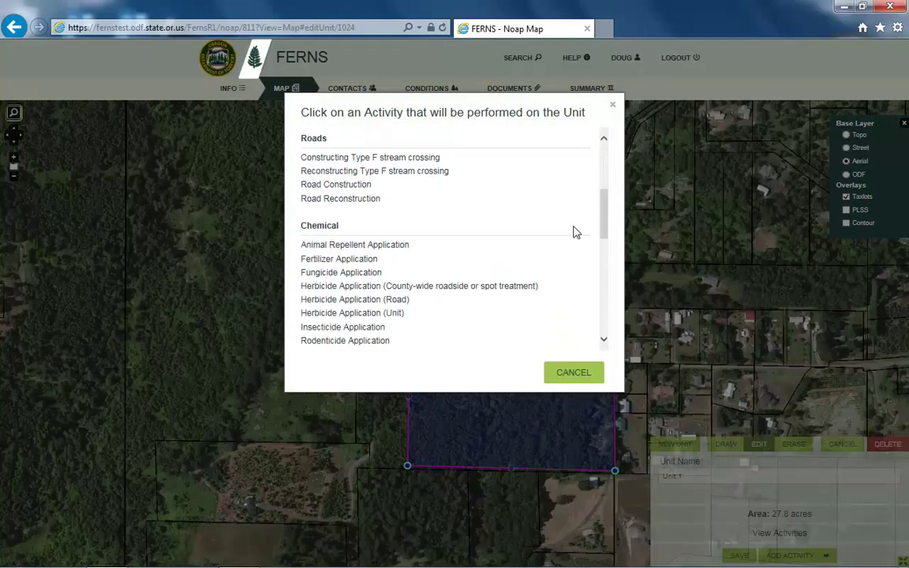
{"action": "left_click", "coordinate": [359, 188]}
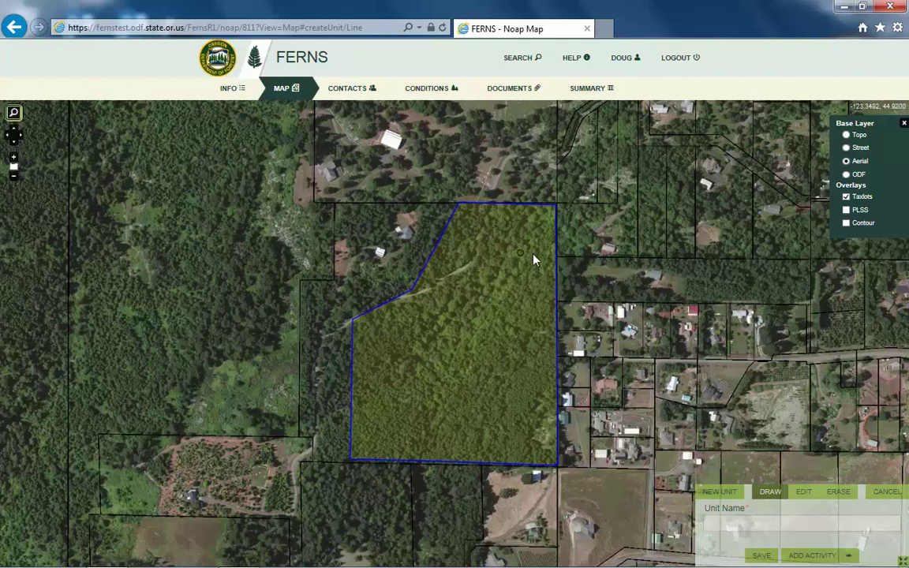
{"action": "left_click", "coordinate": [554, 258]}
Name the road line Unit 2 and save it.
{"action": "left_click", "coordinate": [714, 521]}
{"action": "type", "text": "Unit 2"}
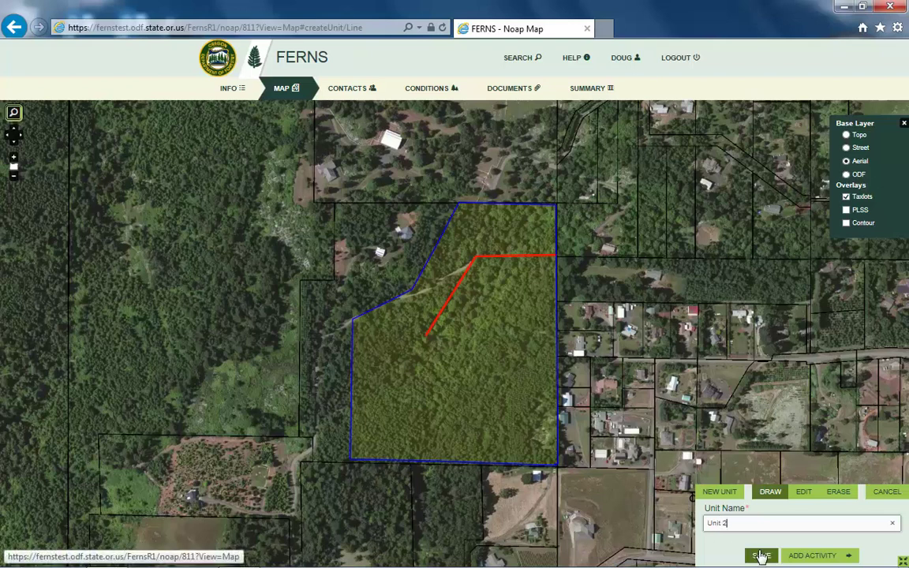
{"action": "left_click", "coordinate": [759, 556]}
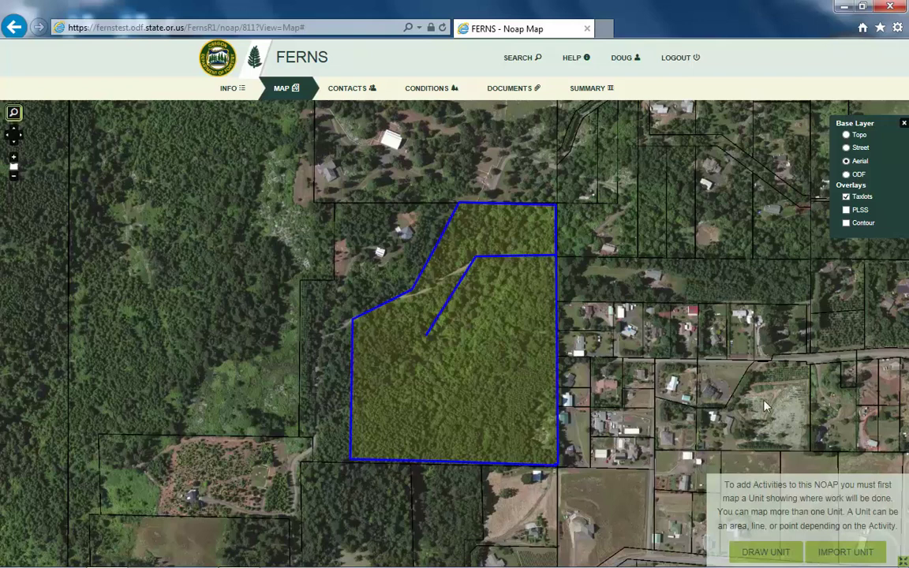
Delete the Unit 2 road line together with its associated activities.
{"action": "left_click", "coordinate": [513, 257]}
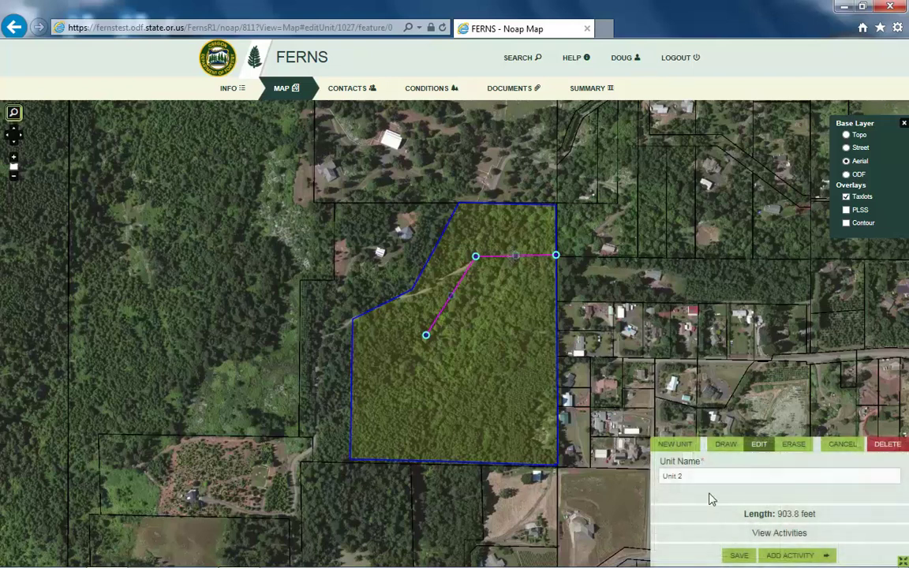
{"action": "left_click", "coordinate": [894, 447]}
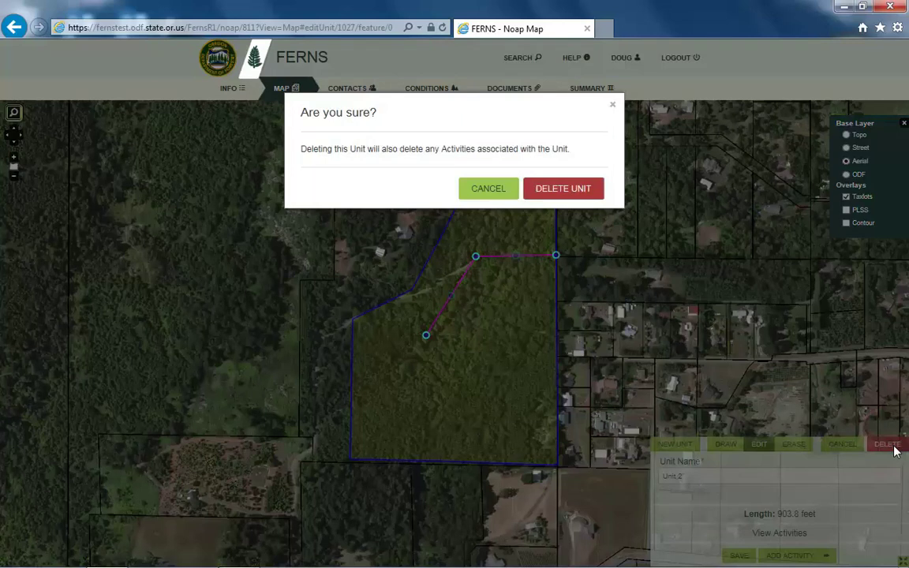
{"action": "left_click", "coordinate": [570, 192]}
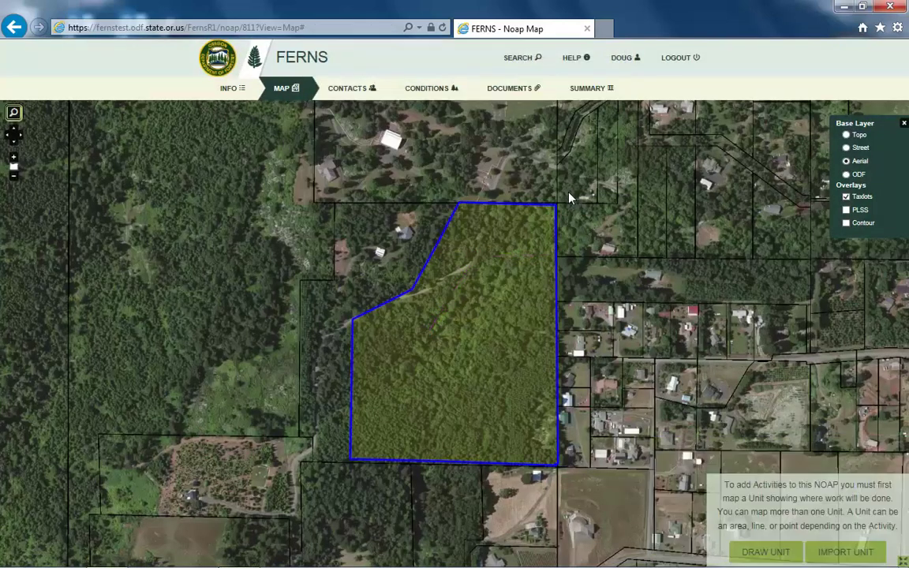